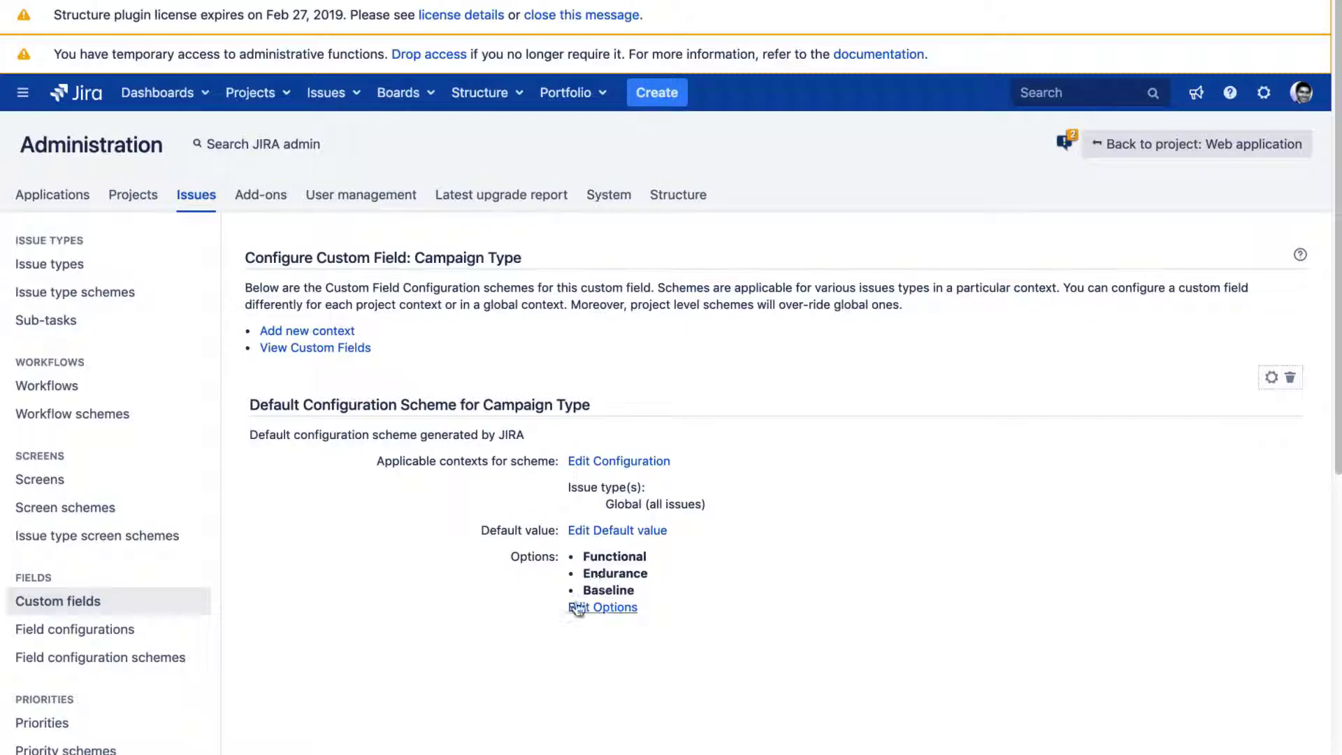
Add a Campaign Type context labelled 'Project ABC Context' for the iOS project.
left_click(309, 331)
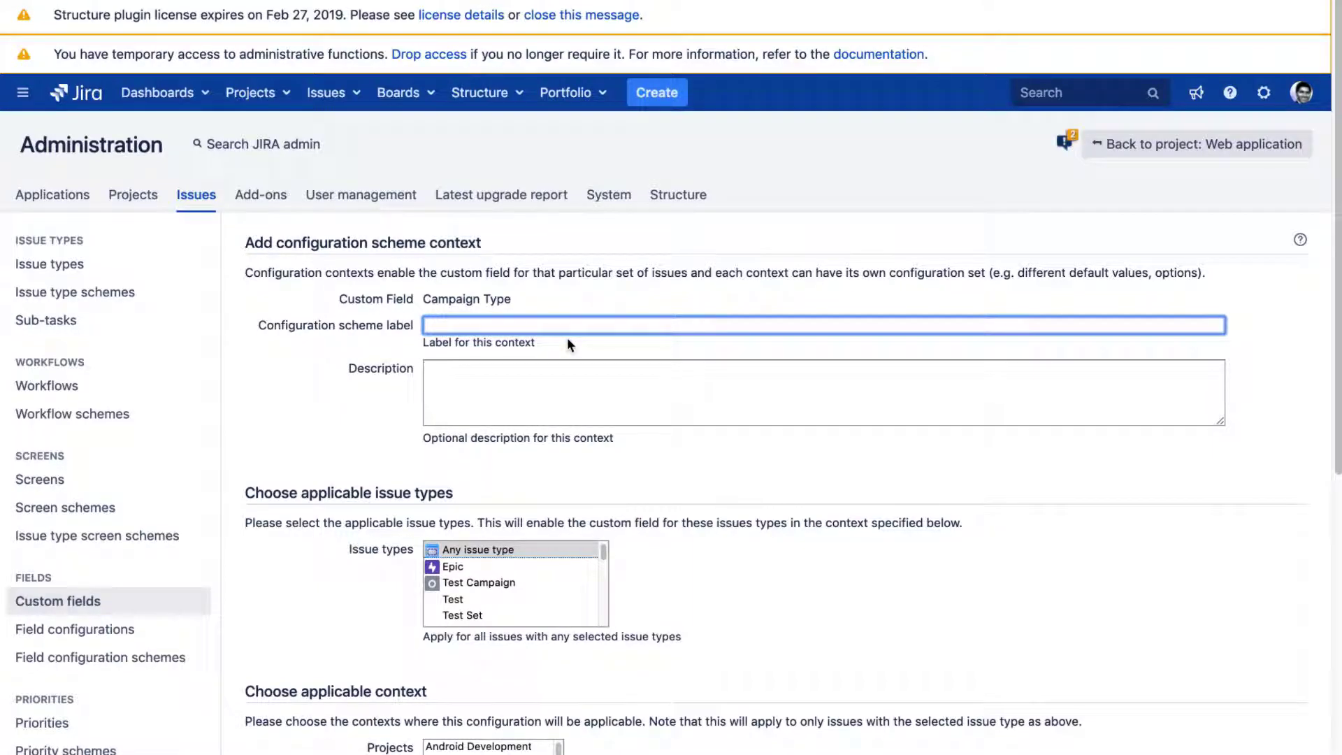
type("Project ")
type("A")
type("BC ")
type("Cont")
type("ext")
scroll(680, 461, "down", 3)
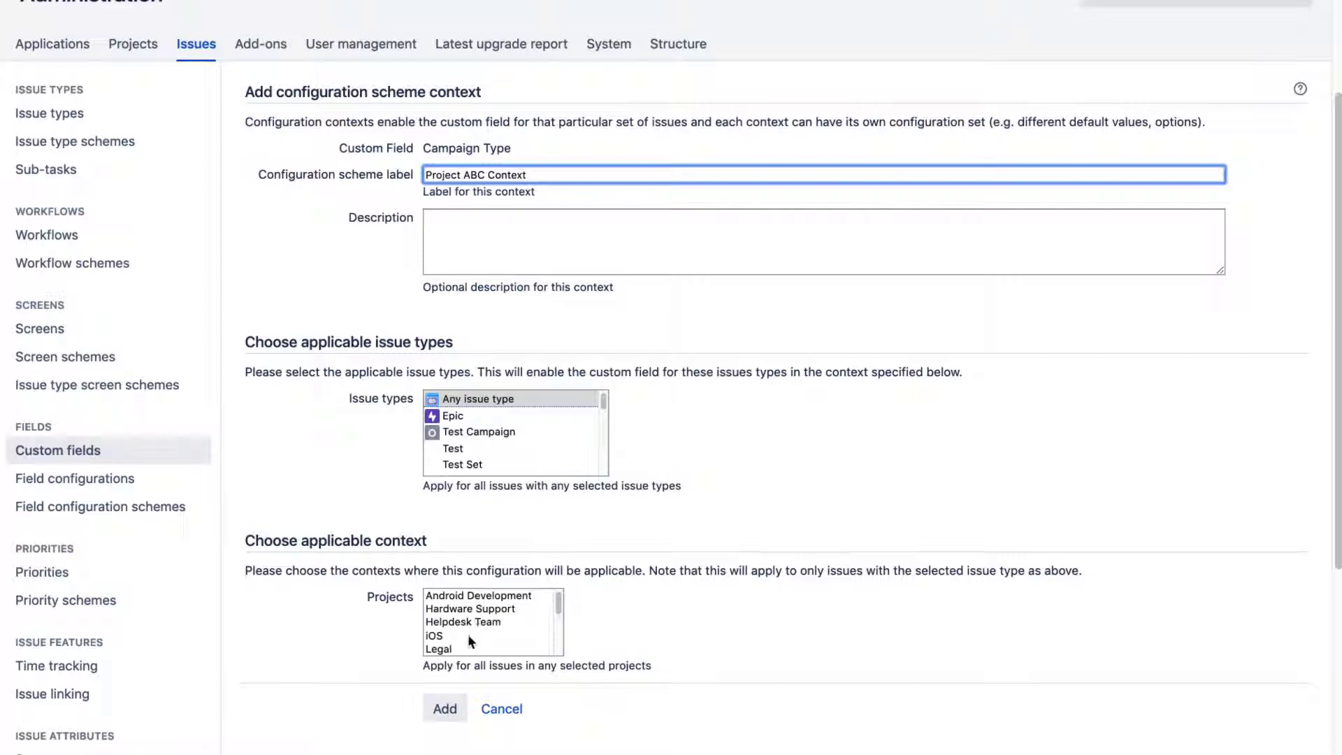
left_click(450, 634)
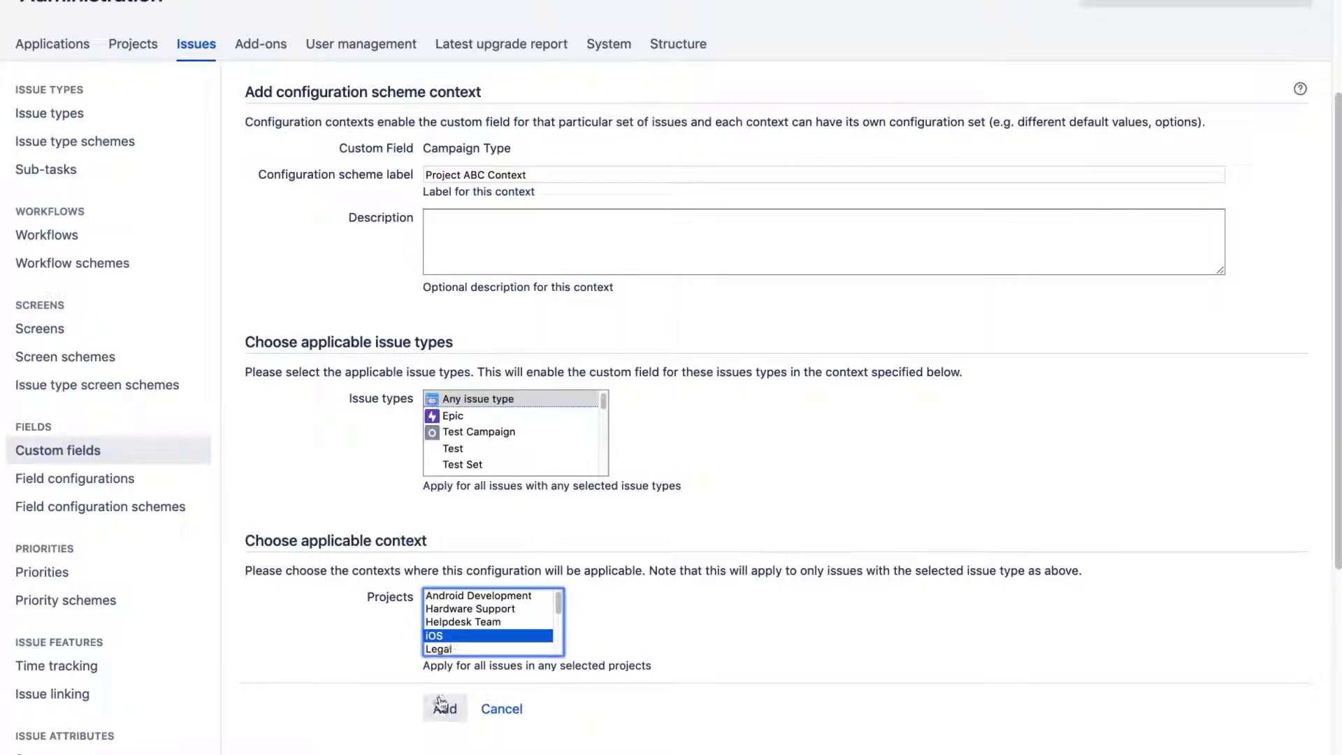
Save the iOS context and launch ScriptRunner's Bulk import custom field values script.
left_click(444, 708)
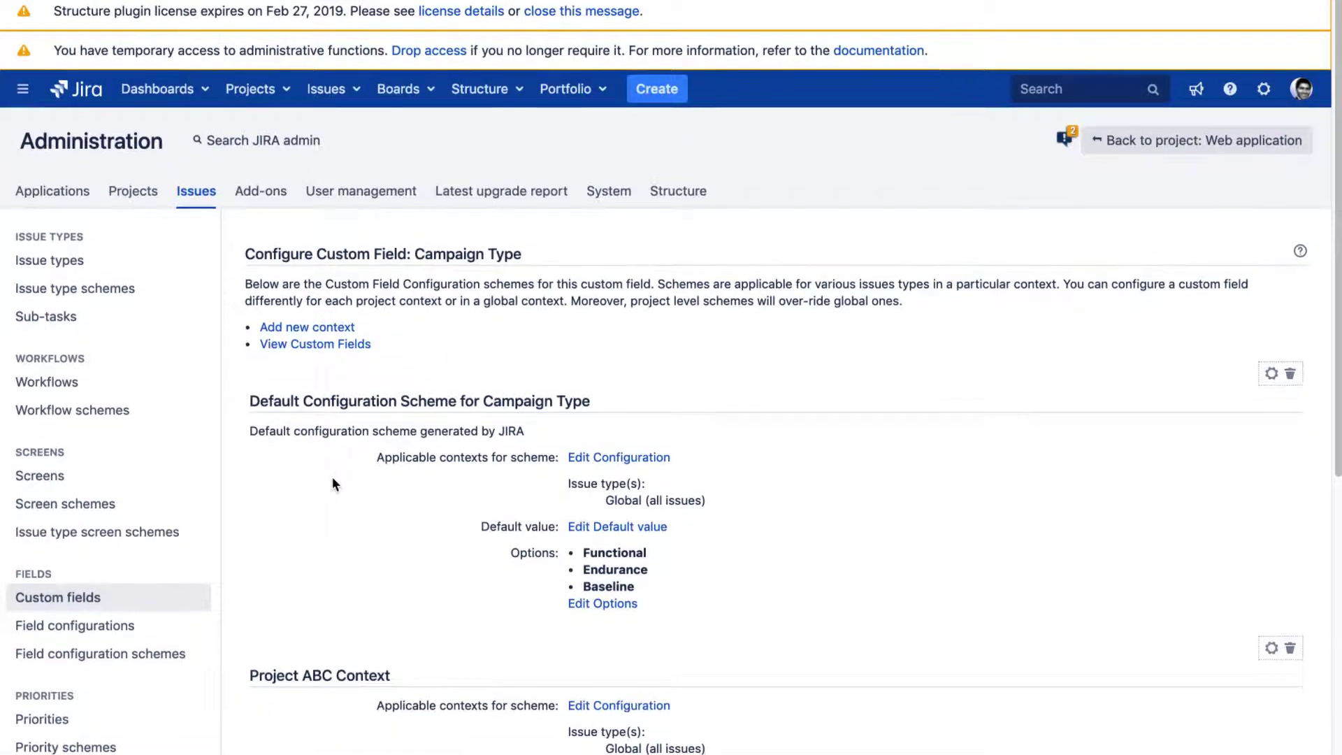
scroll(333, 484, "down", 3)
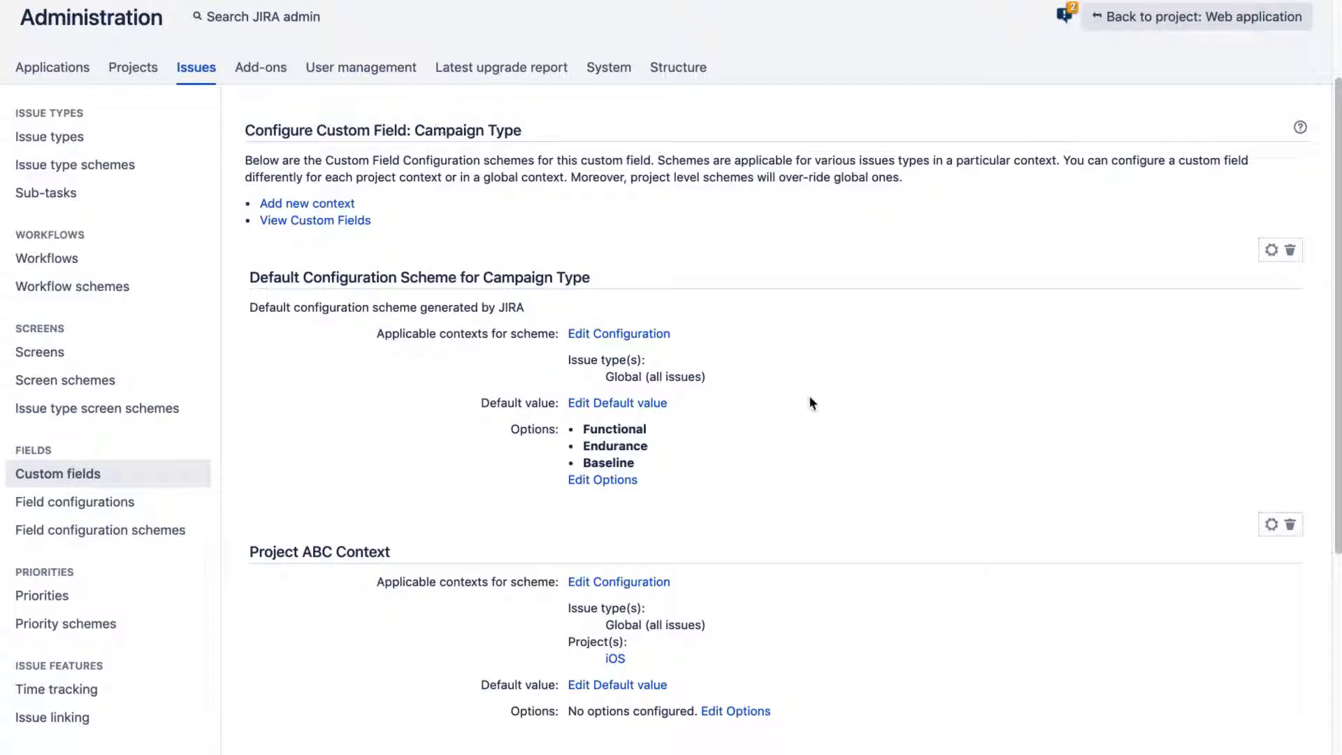
scroll(838, 409, "down", 5)
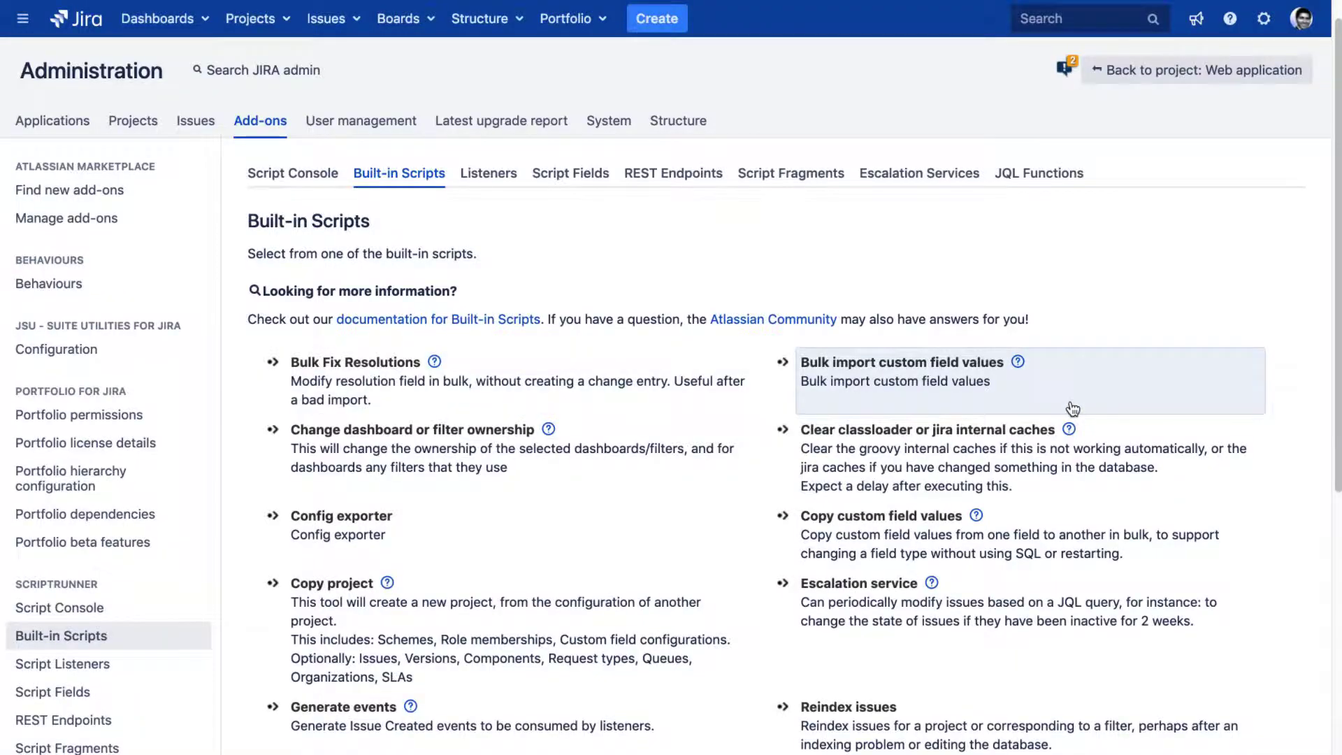
left_click(1090, 389)
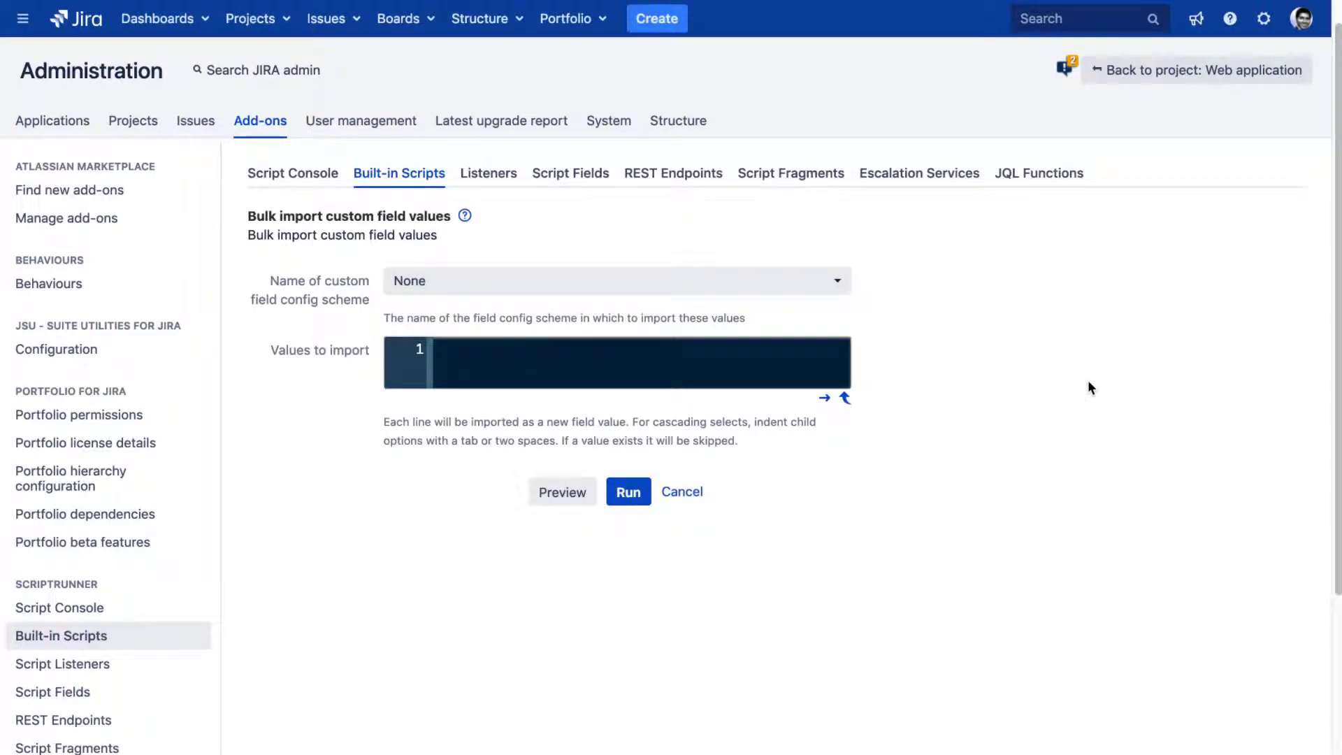
Search the config scheme list to find Project ABC Context.
left_click(653, 281)
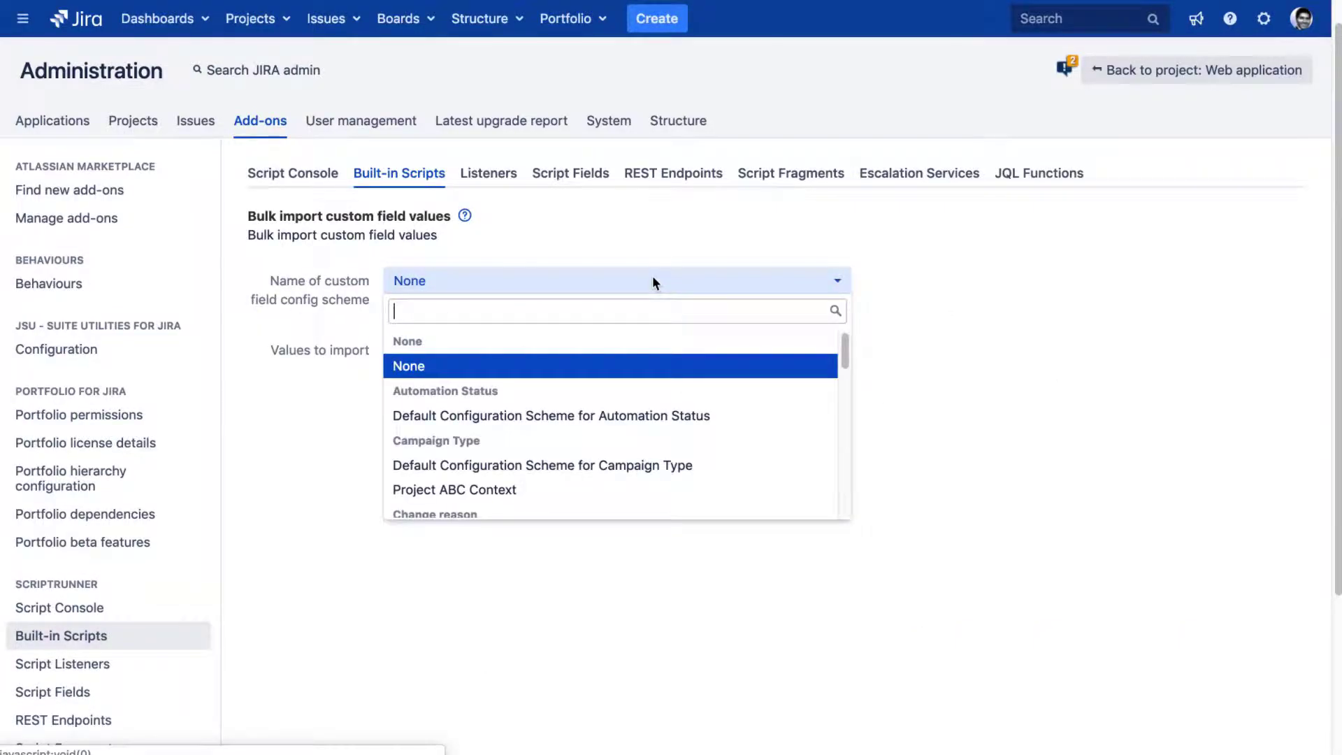
type("cam")
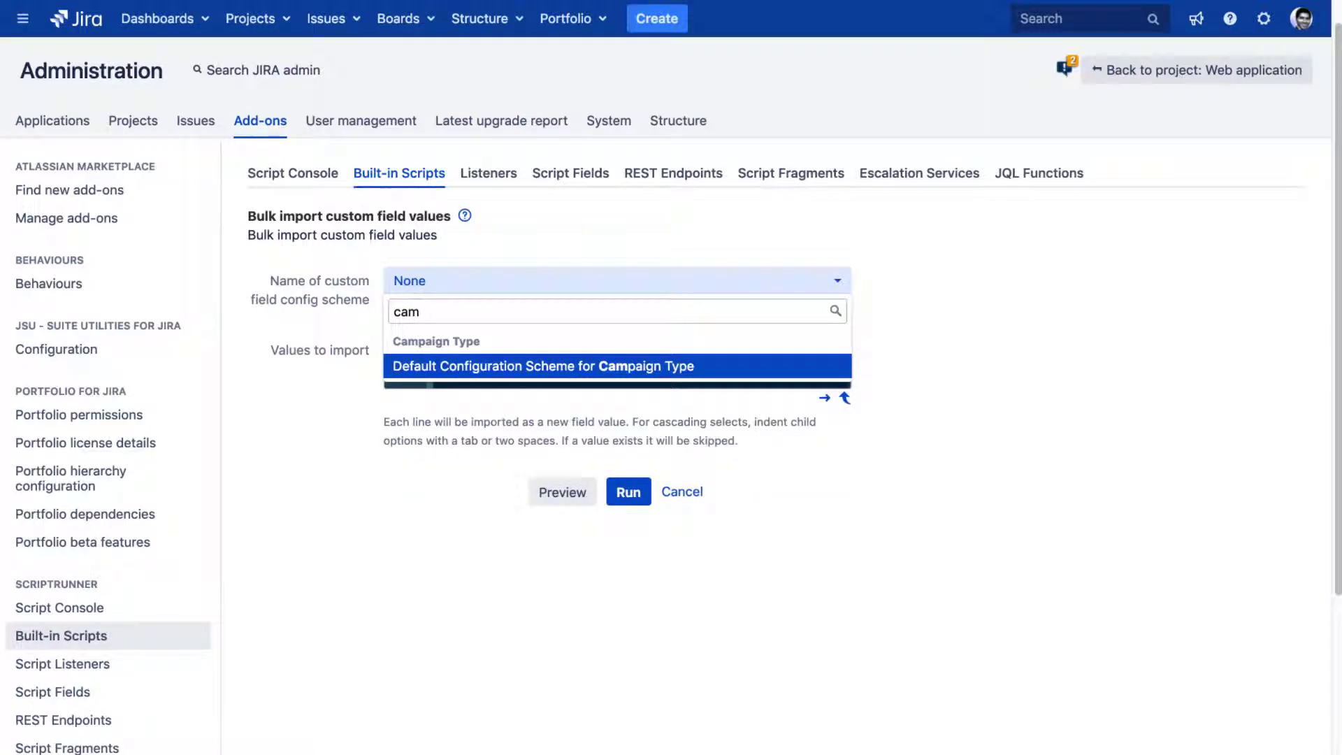
key("BackSpace")
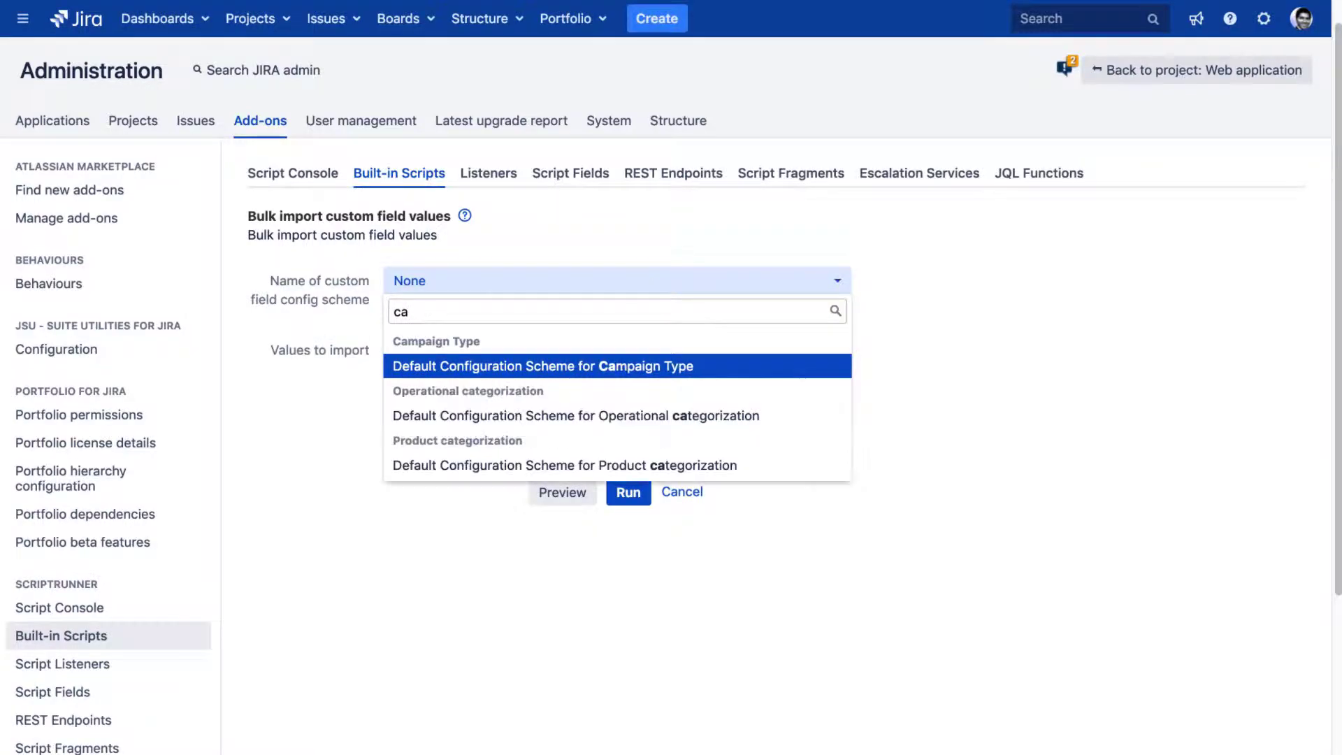
key("BackSpace")
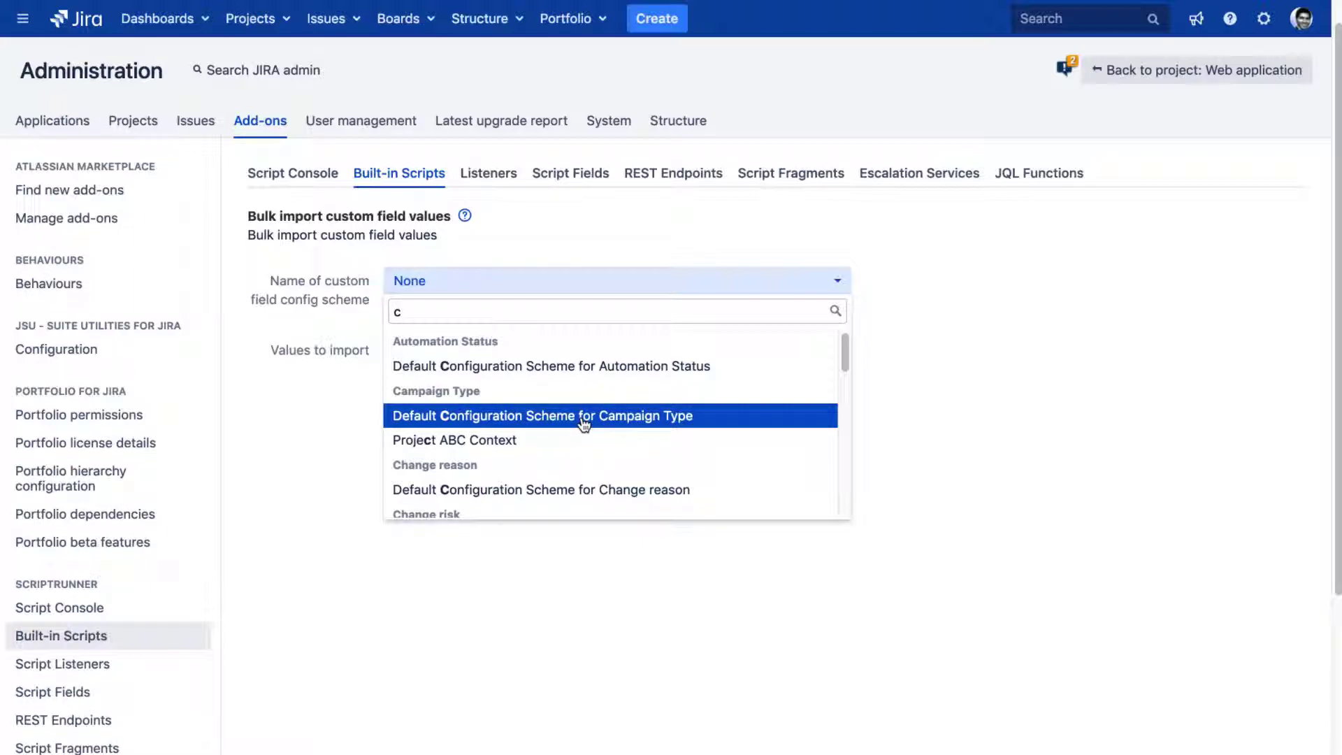
Choose Project ABC Context and enter Option 1, Option 2, Option 3, Option 4.
left_click(490, 440)
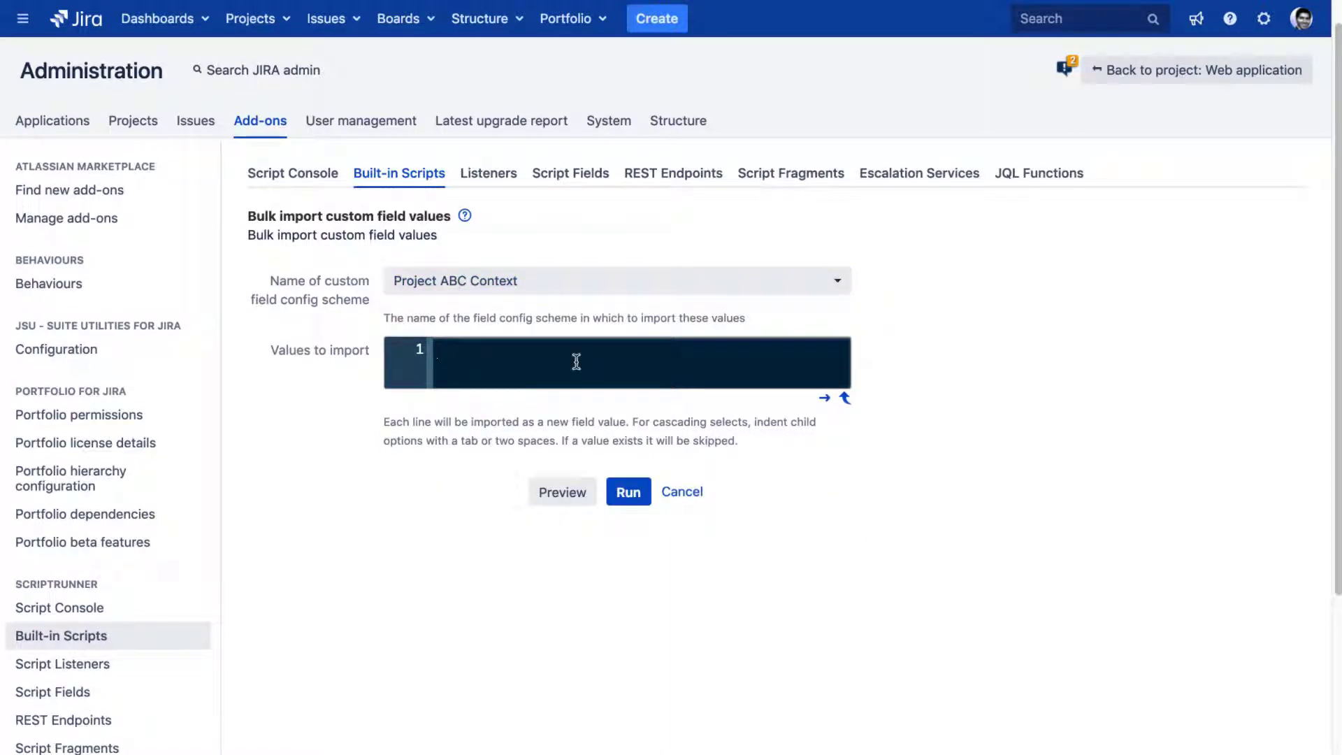
type("Optio")
type("n 1")
key("Return")
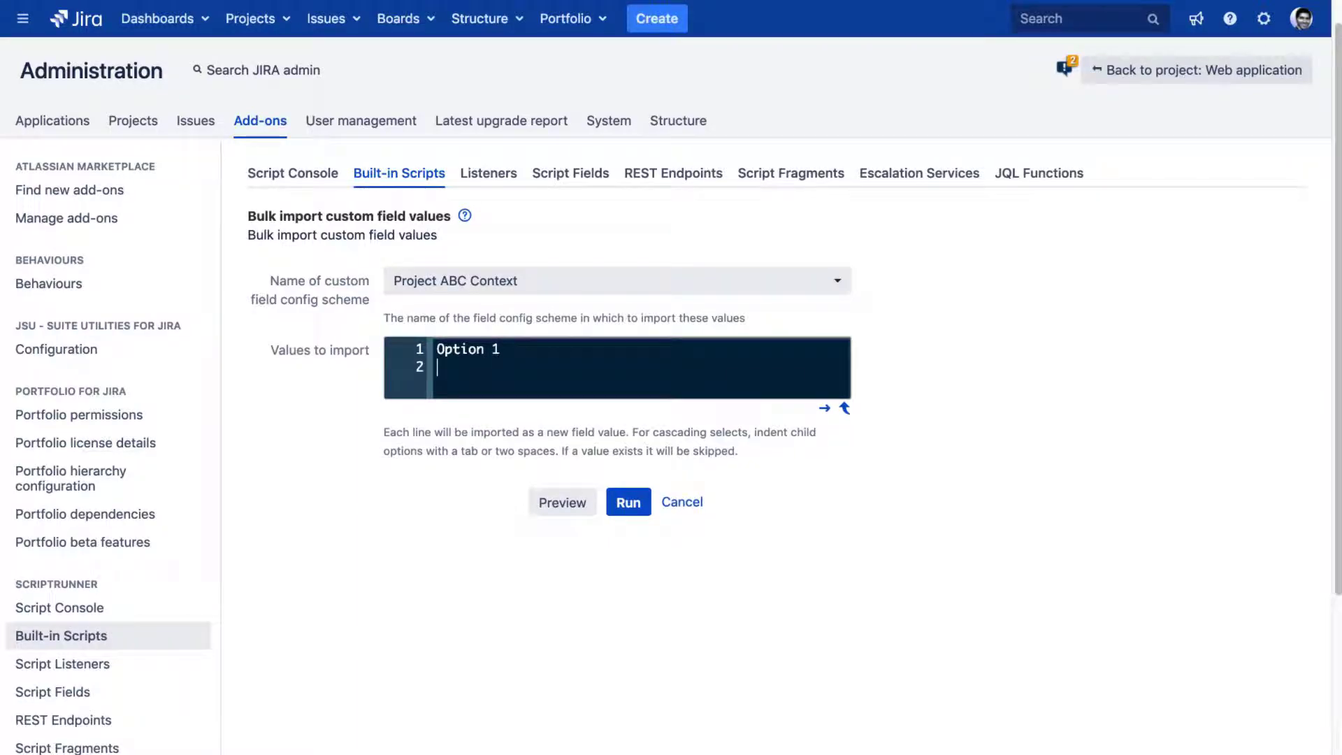
type("Option 2")
key("Return")
type("Option ")
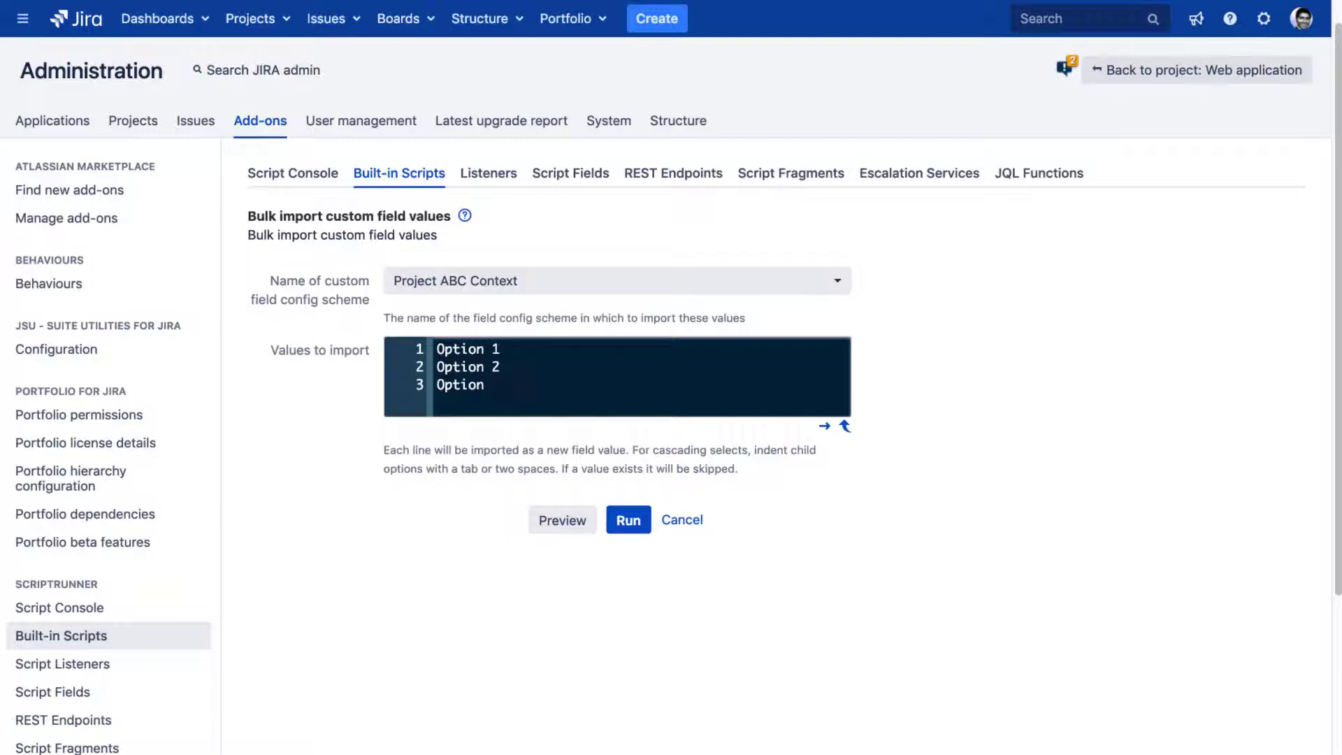
type("3")
key("Return")
type("O")
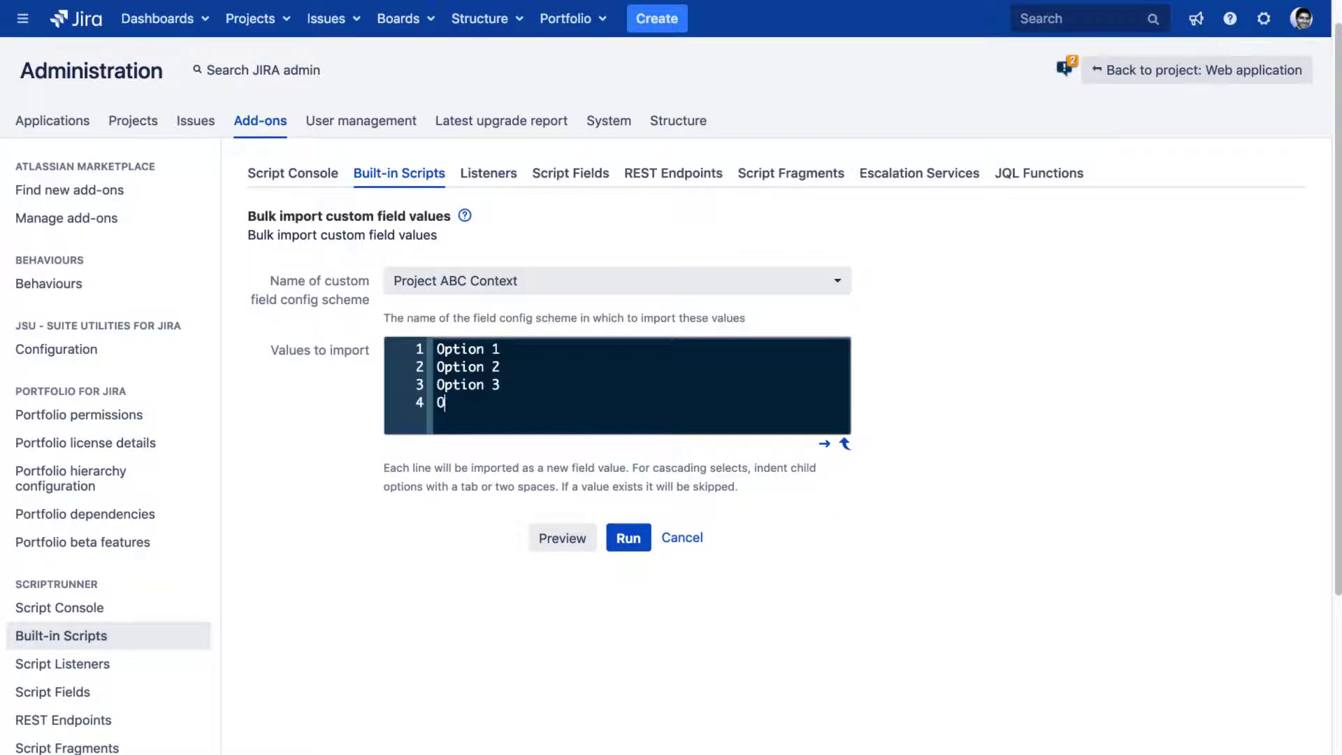
type("ption")
key("BackSpace")
key("BackSpace")
key("BackSpace")
type("ion 4")
Preview, then run the import of Option 1–4 into Project ABC Context.
left_click(562, 543)
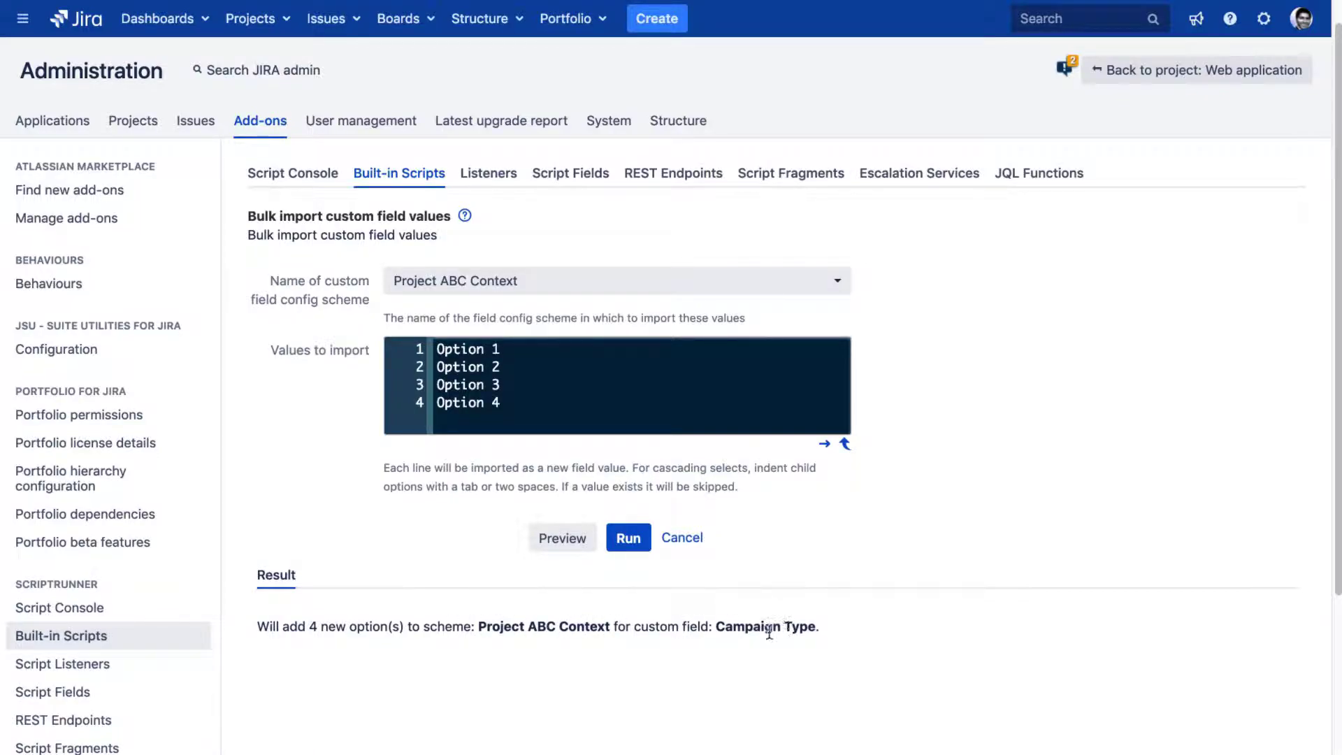
left_click(628, 539)
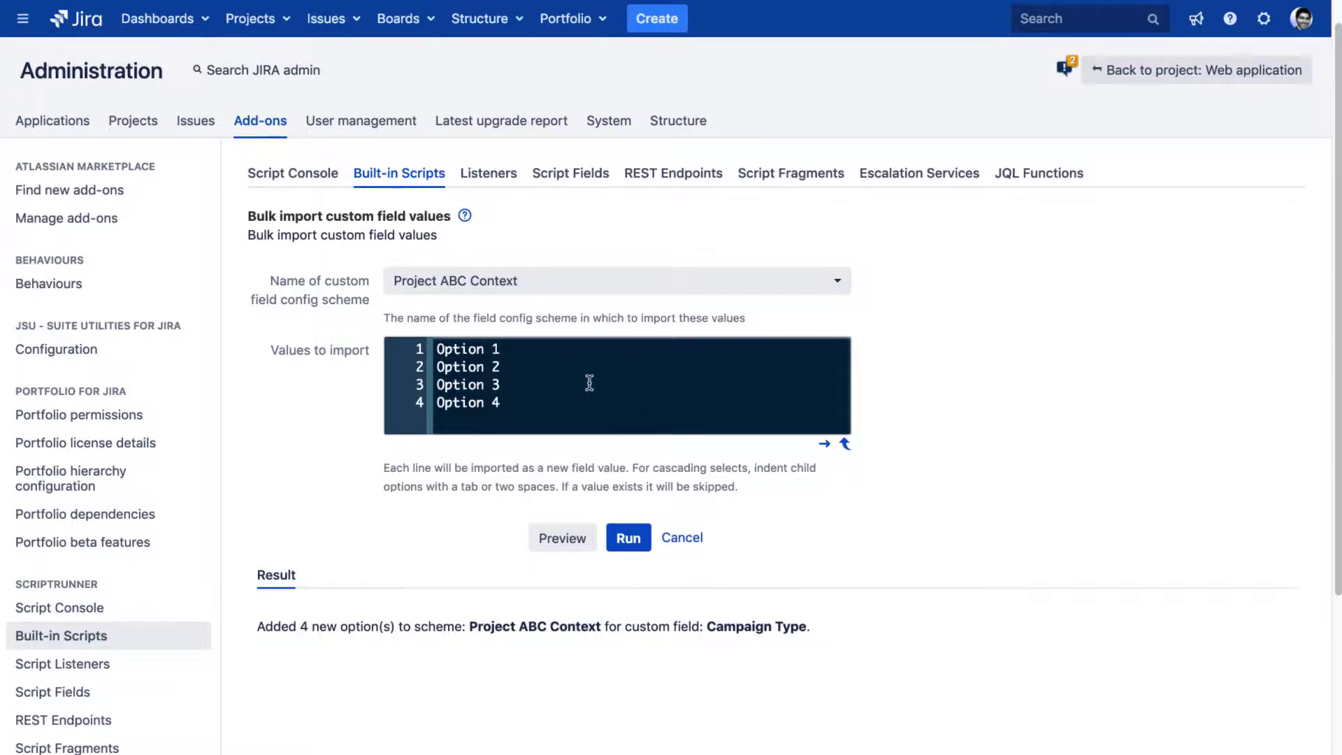
Add an indented child line beneath Option 1 for 'Sub Option'.
key("Return")
key("Tab")
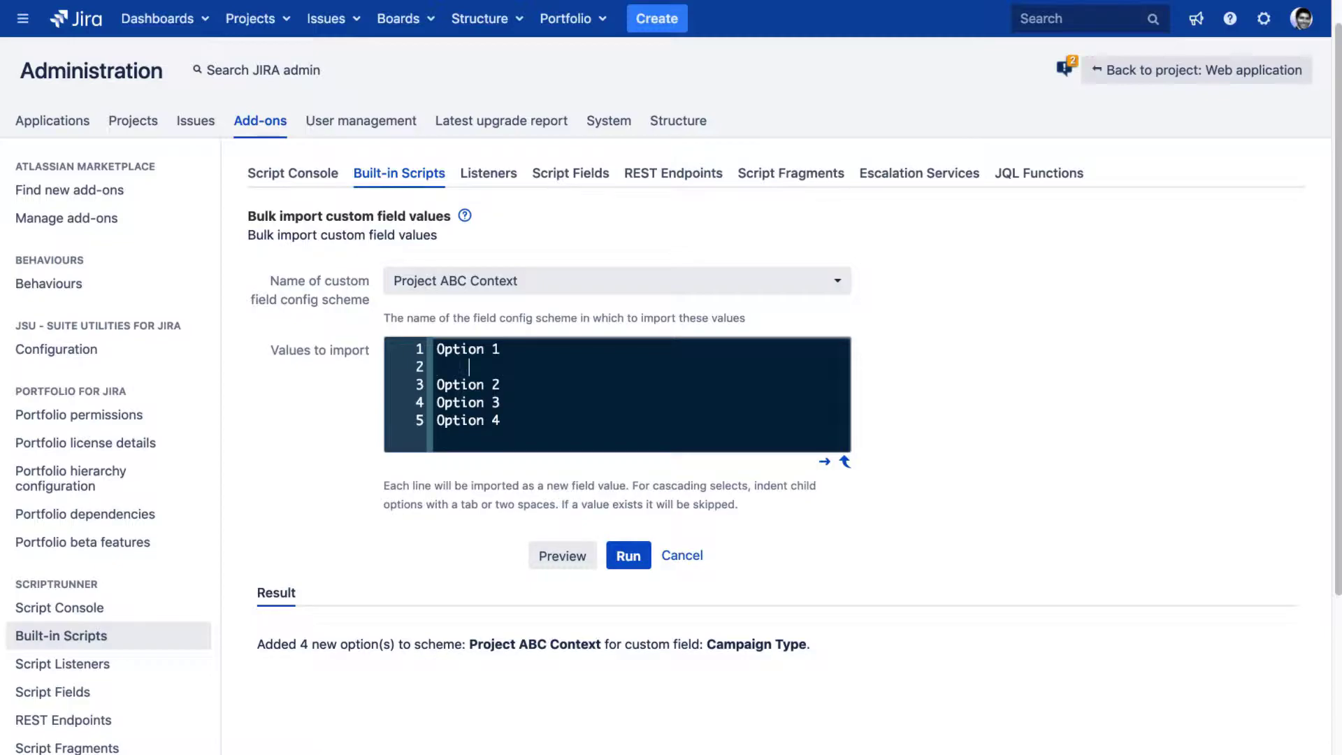
type("Sub Opt")
type("ion ")
type("2")
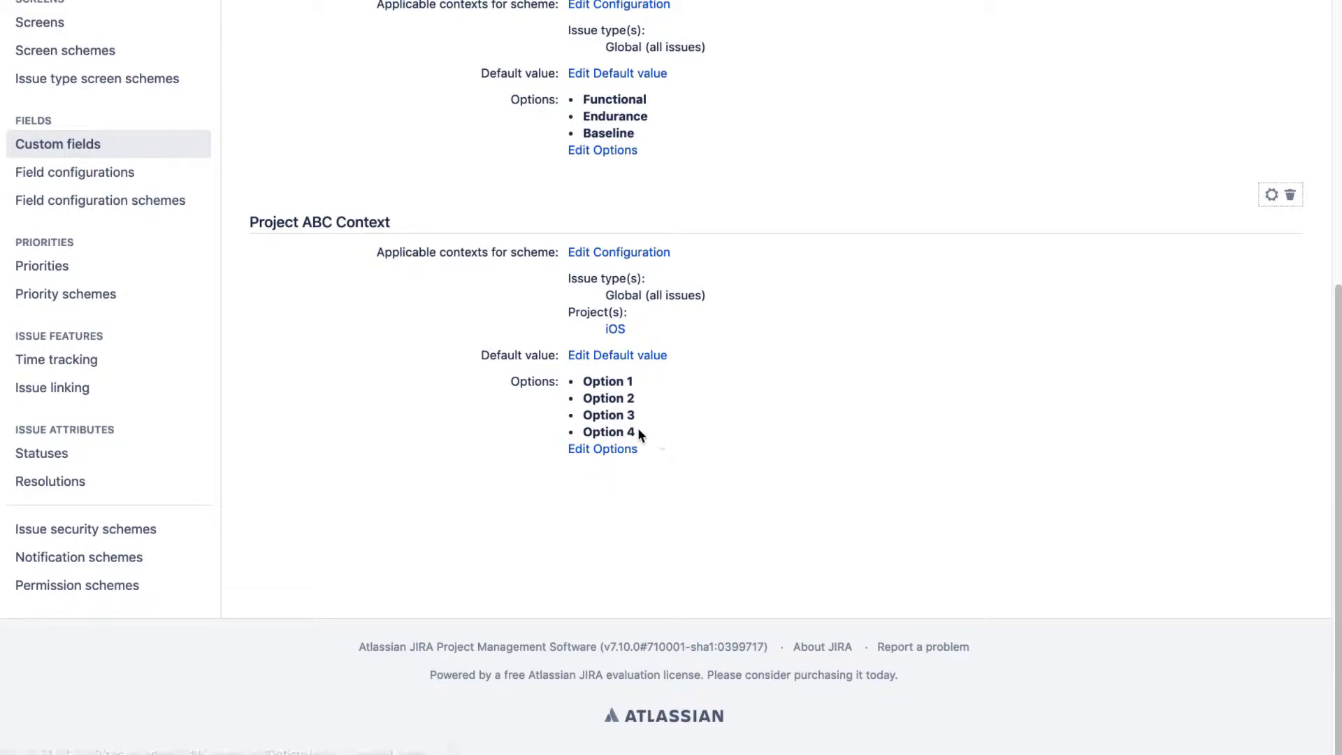
Highlight Option 1–4 listed under Project ABC Context on the configuration page.
left_click_drag(638, 432, 584, 388)
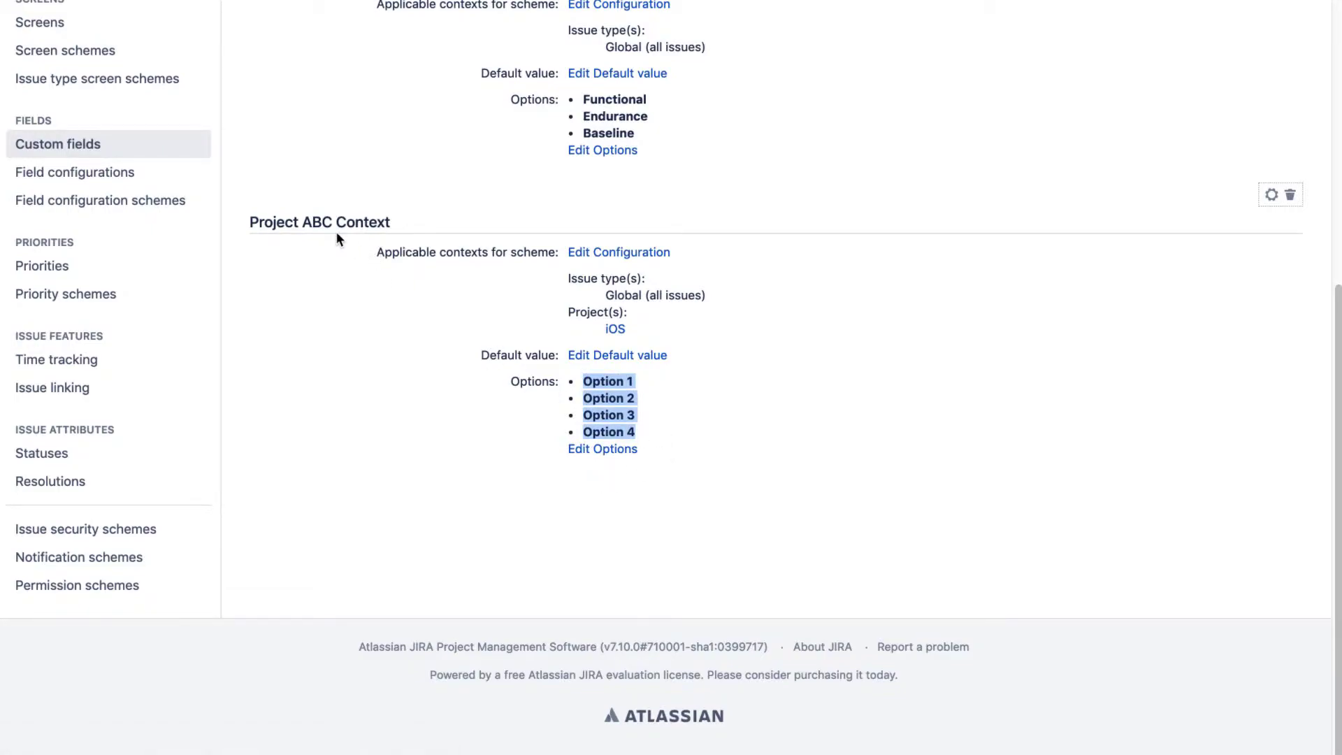
scroll(390, 321, "up", 5)
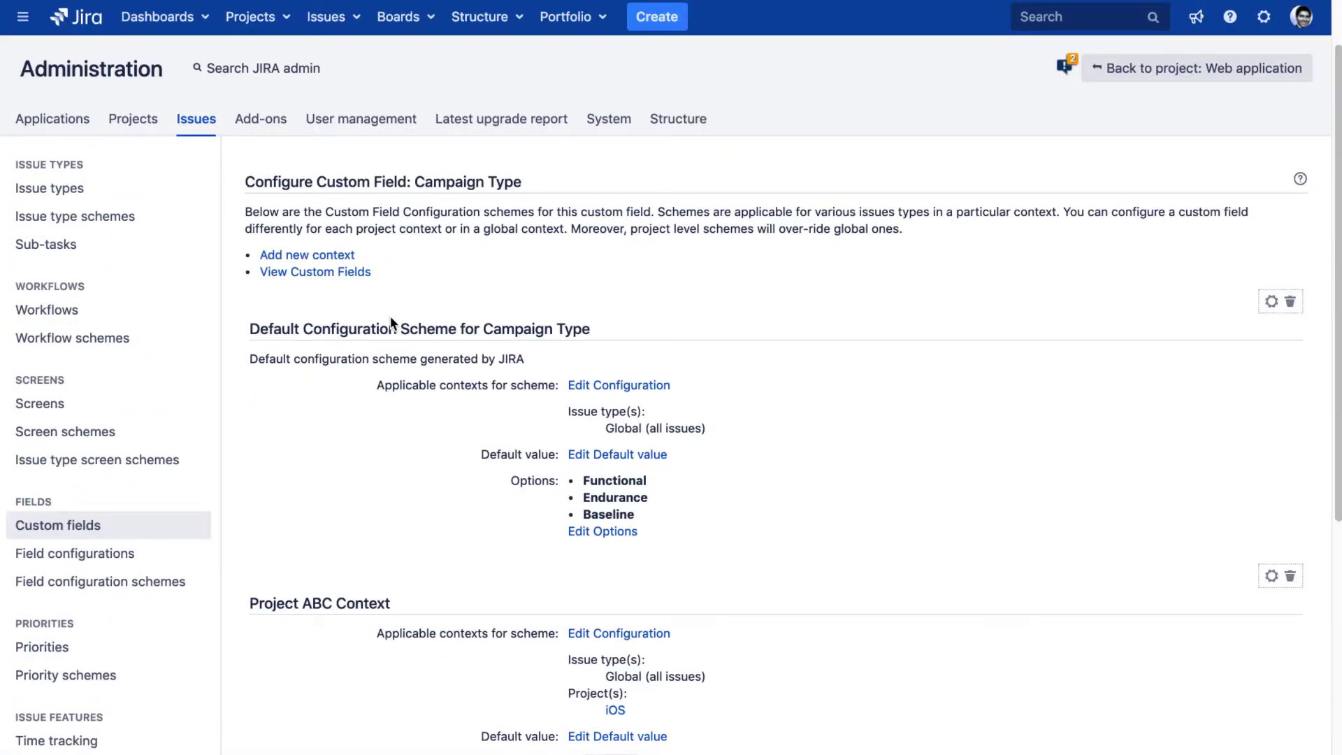